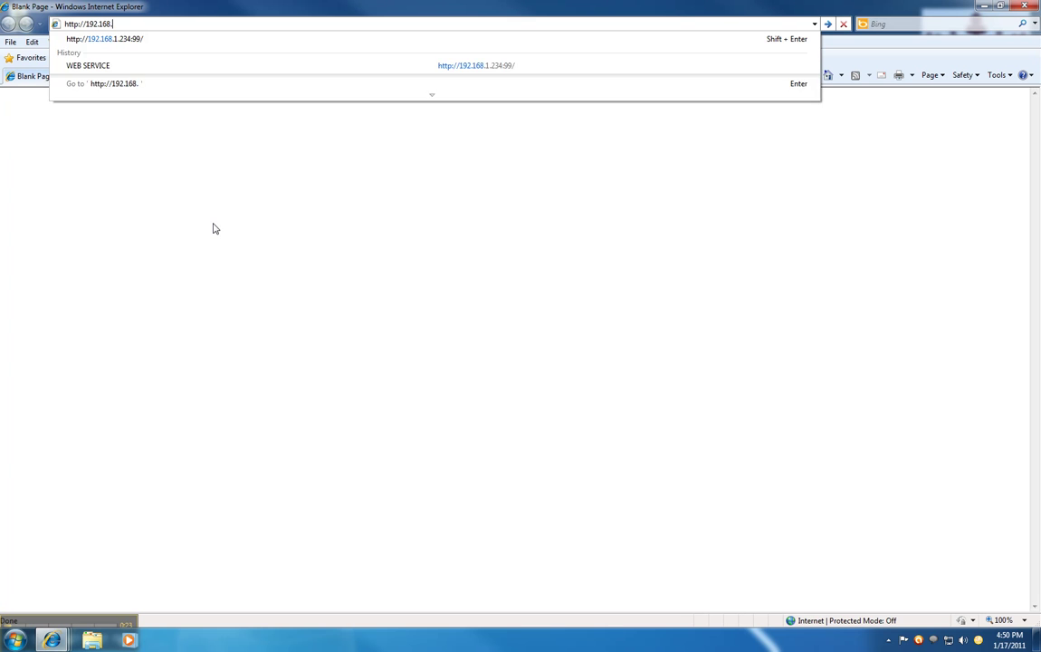
type(":")
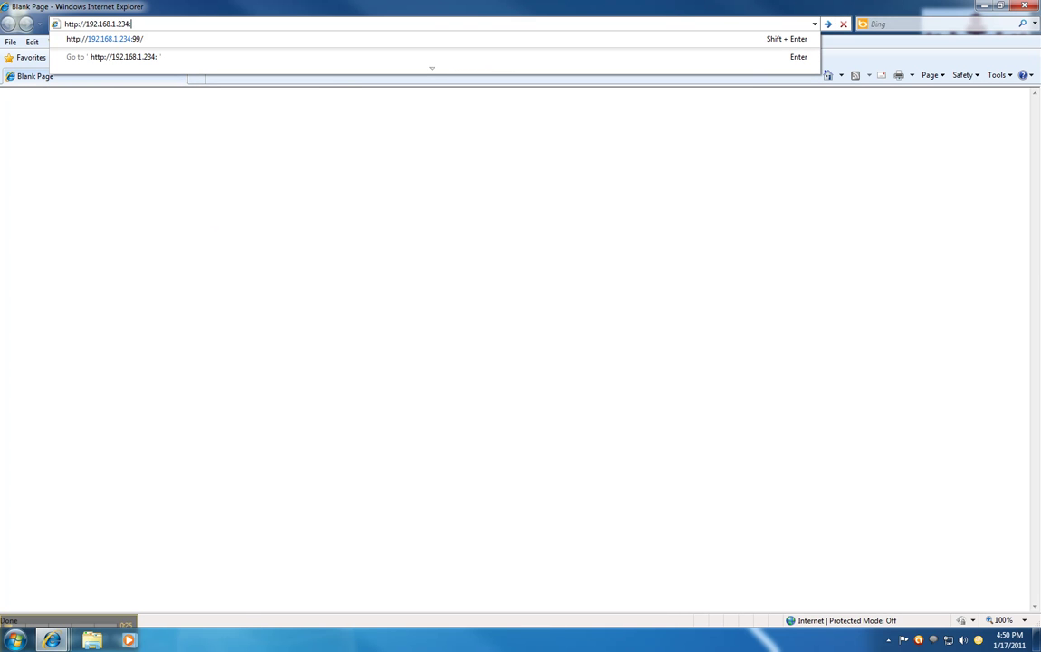
type("99")
key("Return")
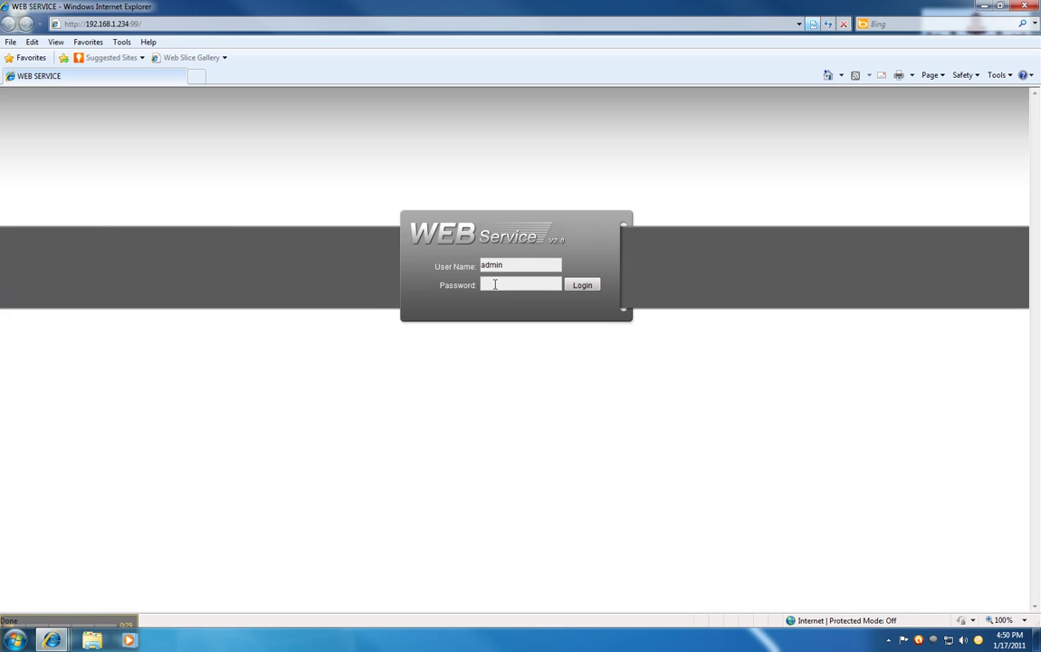
- Log in with the account password and bring up the CONFIG panel
type("admi")
key("Return")
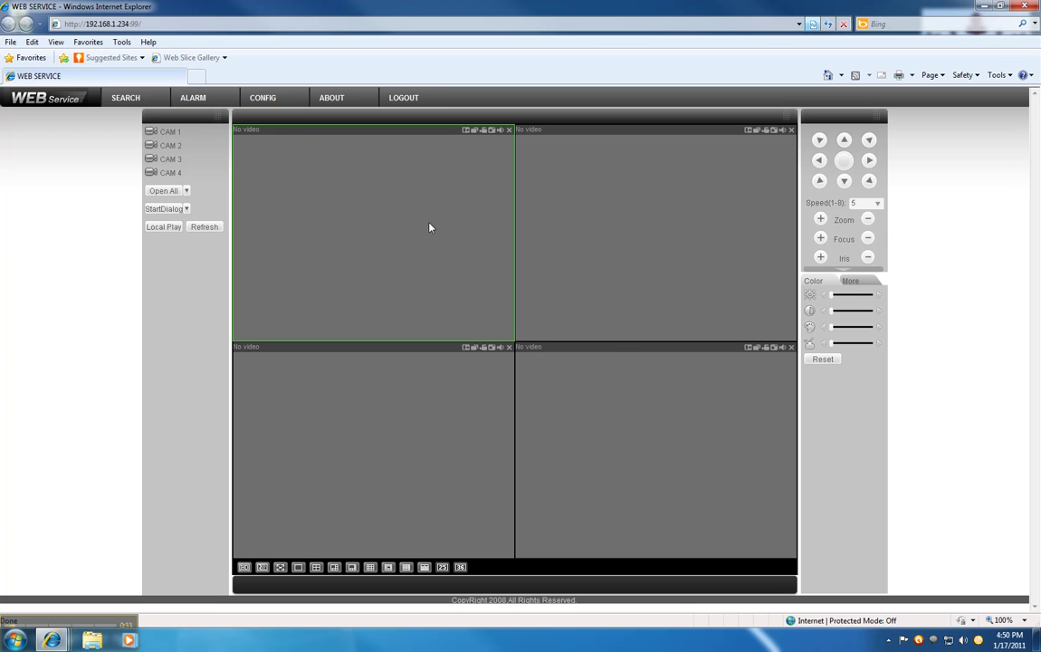
left_click(275, 100)
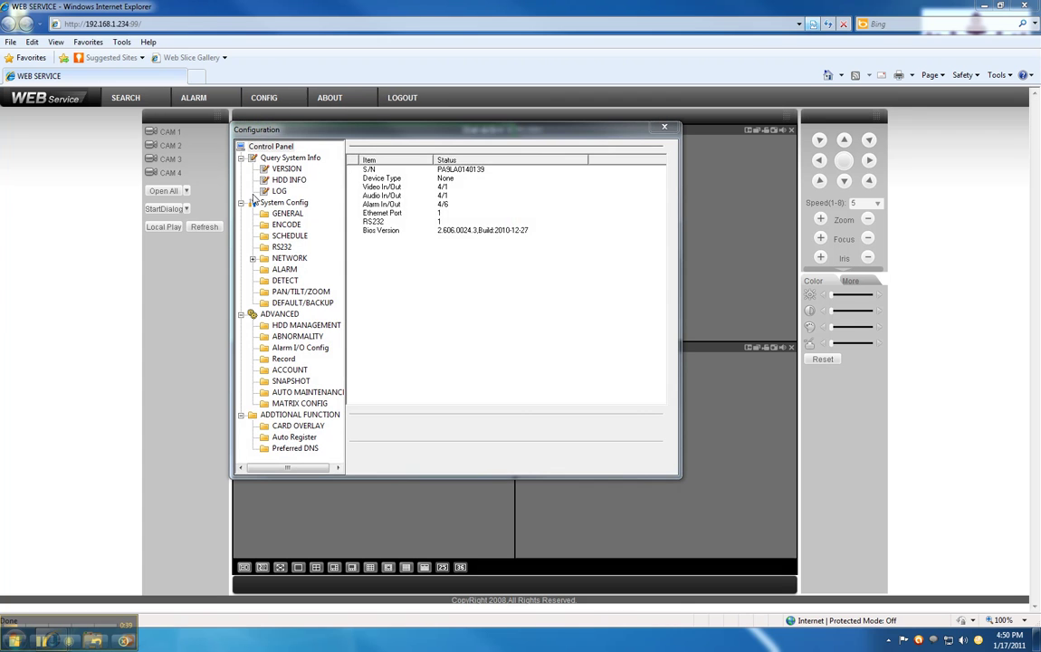
- Go to SCHEDULE under System Config and edit Channel 01's Sunday recording periods
left_click(291, 235)
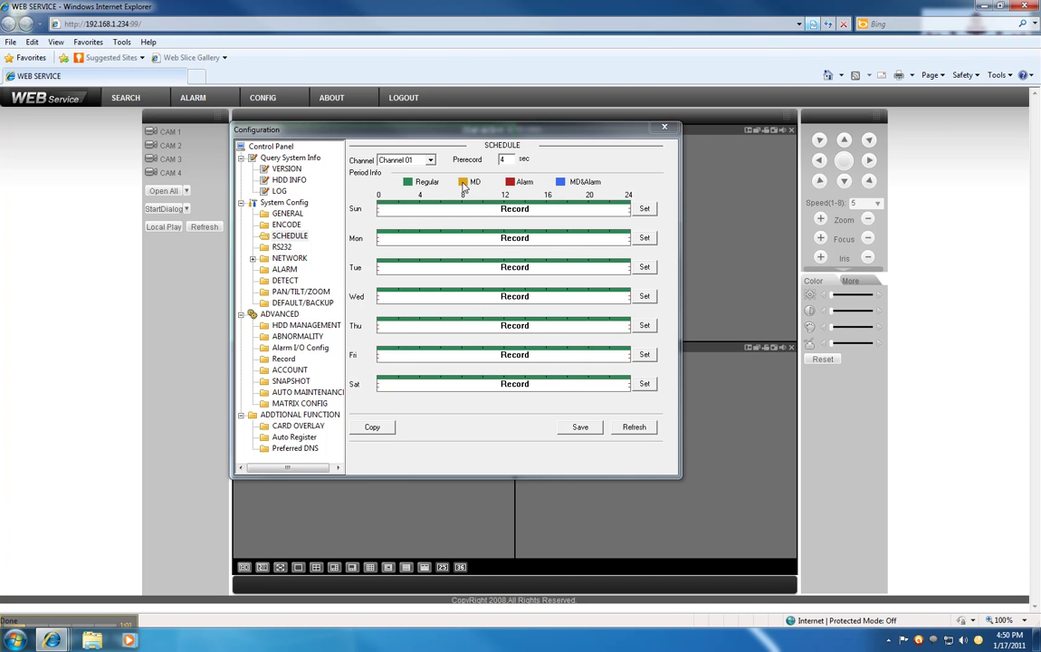
left_click(644, 209)
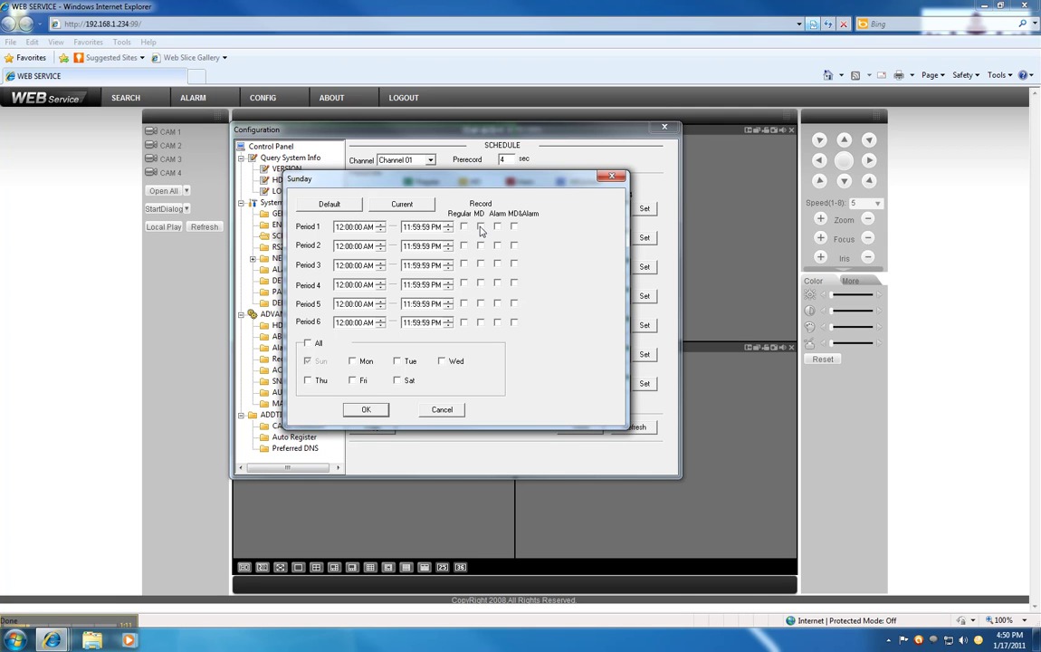
- Set Period 1 to MD recording and apply it to every day of the week
left_click(480, 227)
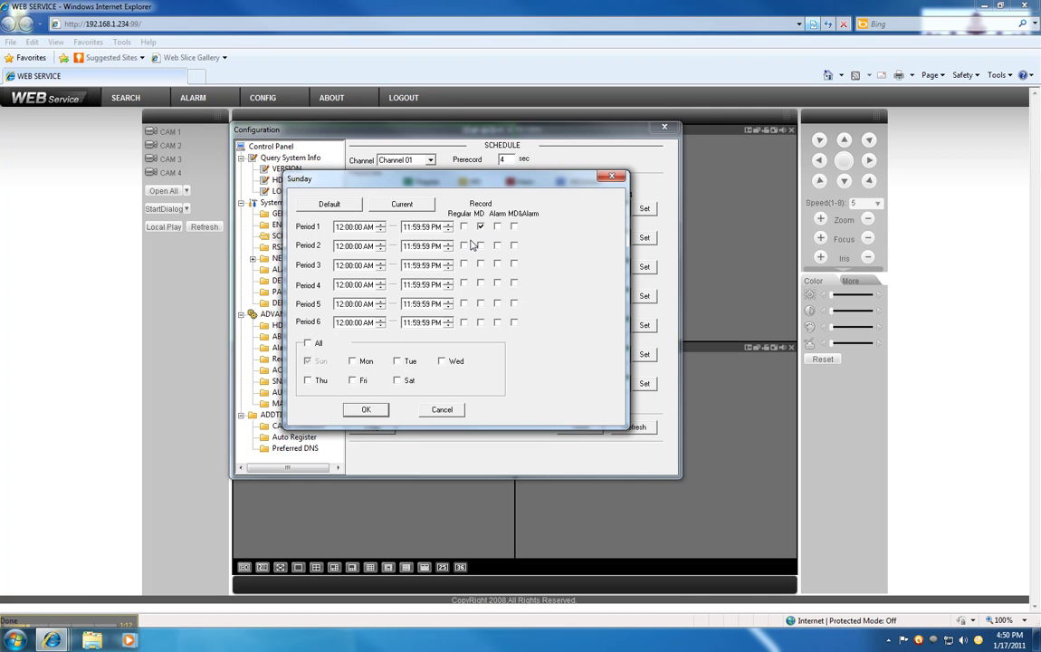
left_click(307, 344)
left_click(368, 409)
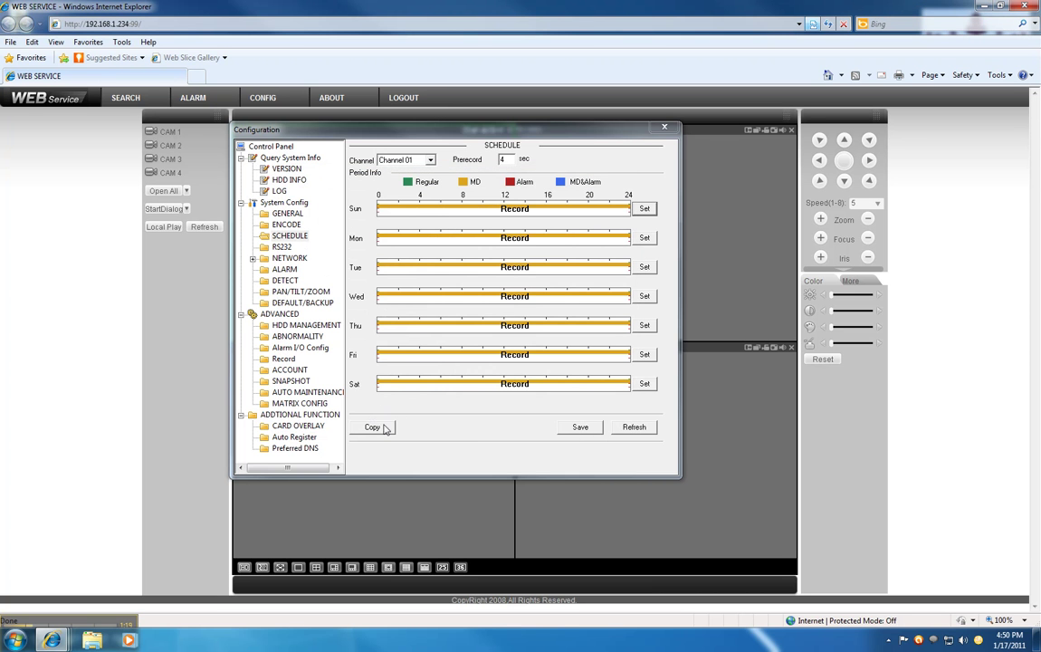
- Copy the all-day MD schedule to the other channels and save it
left_click(375, 429)
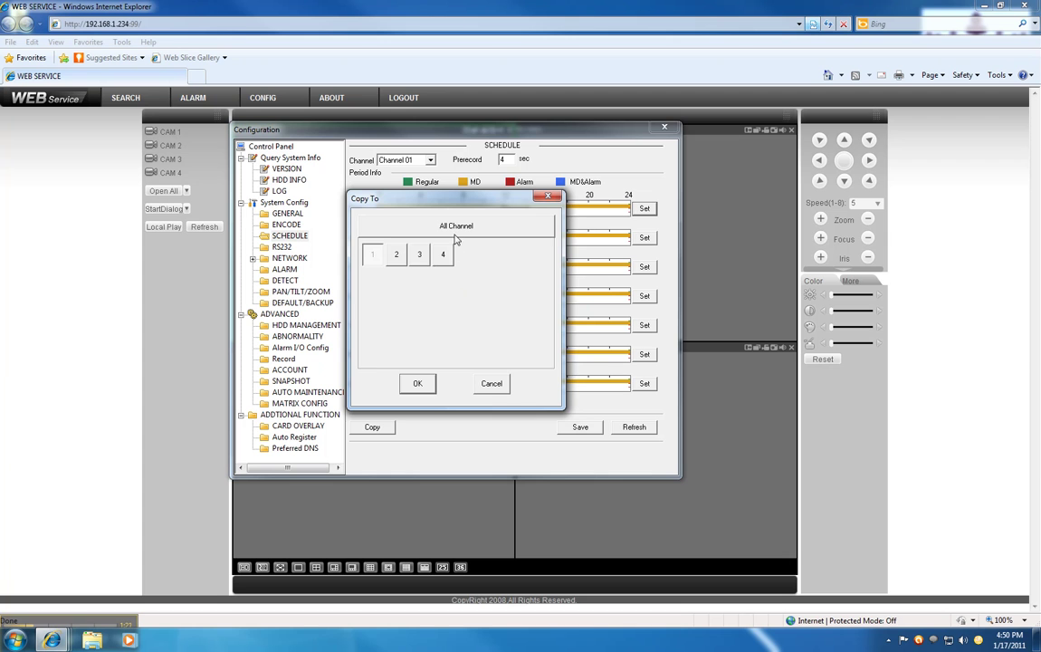
left_click(418, 383)
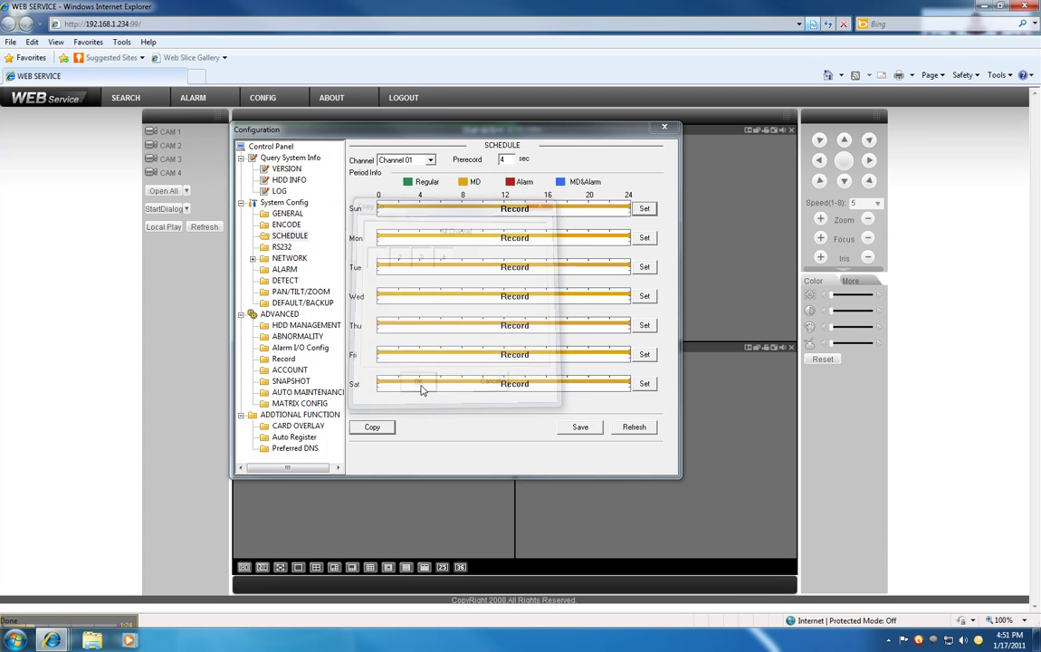
left_click(578, 427)
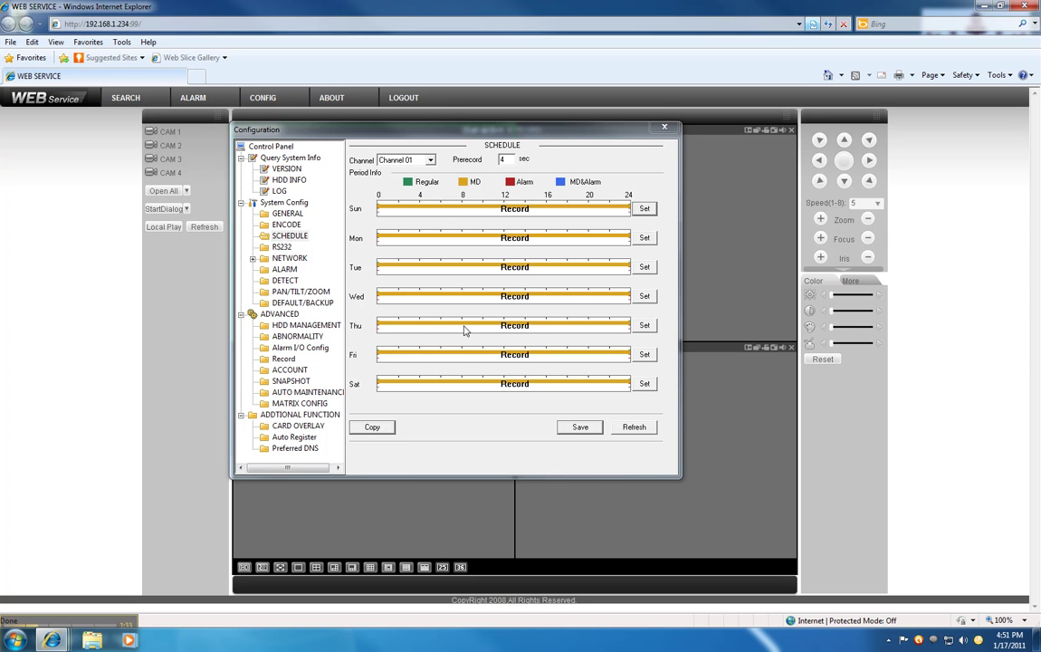
left_click(293, 306)
- Restore the SCHEDULE settings to default via DEFAULT/BACKUP, reverting to all-day Regular recording
left_click(385, 224)
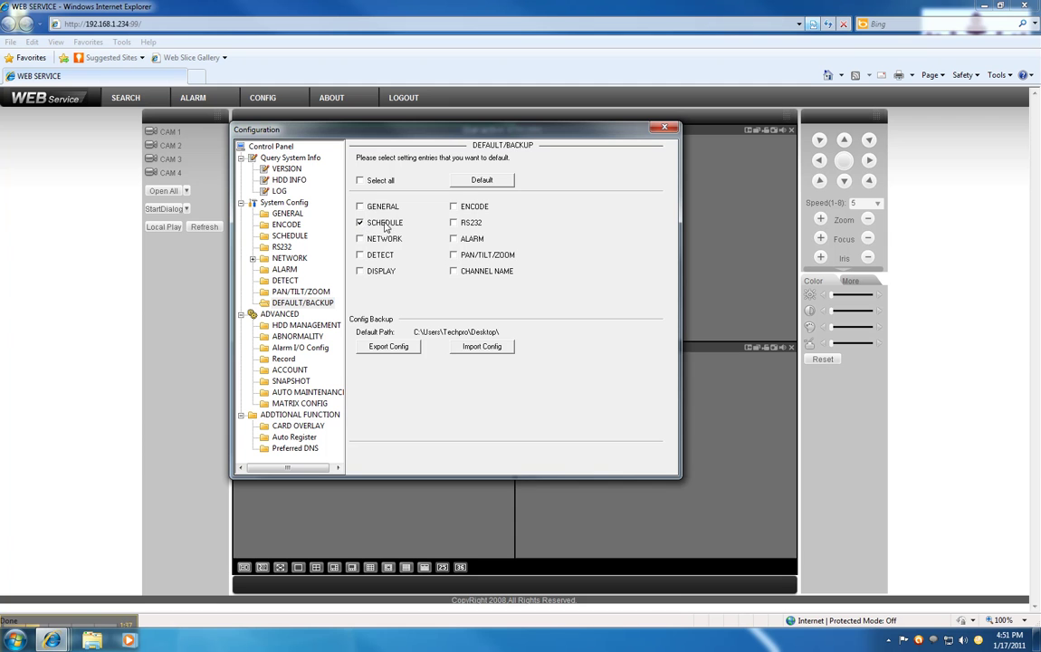
left_click(482, 182)
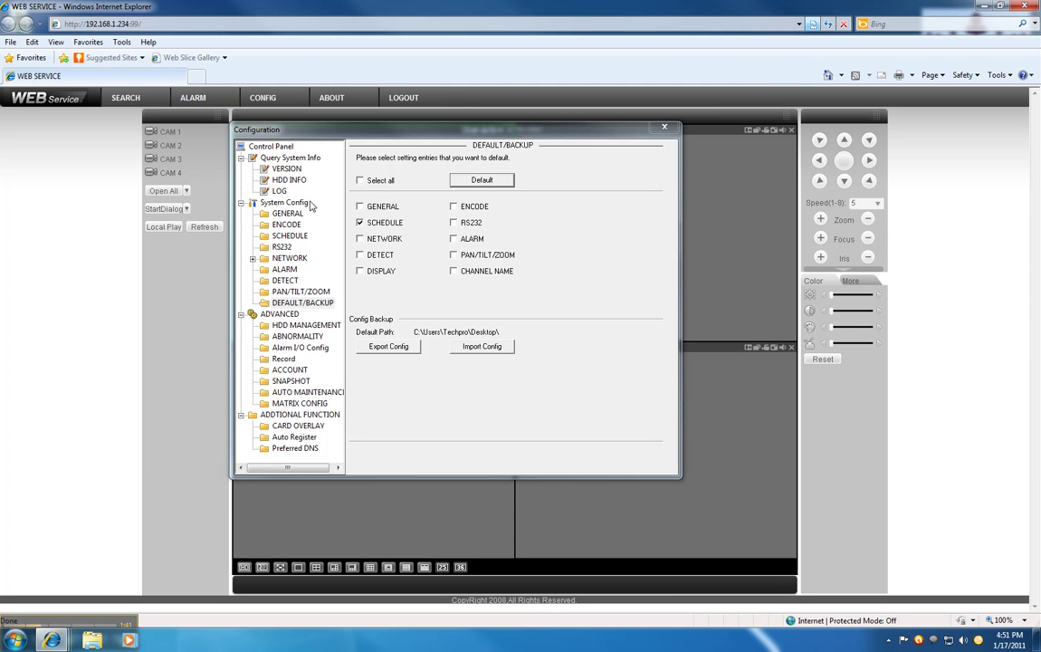
left_click(286, 236)
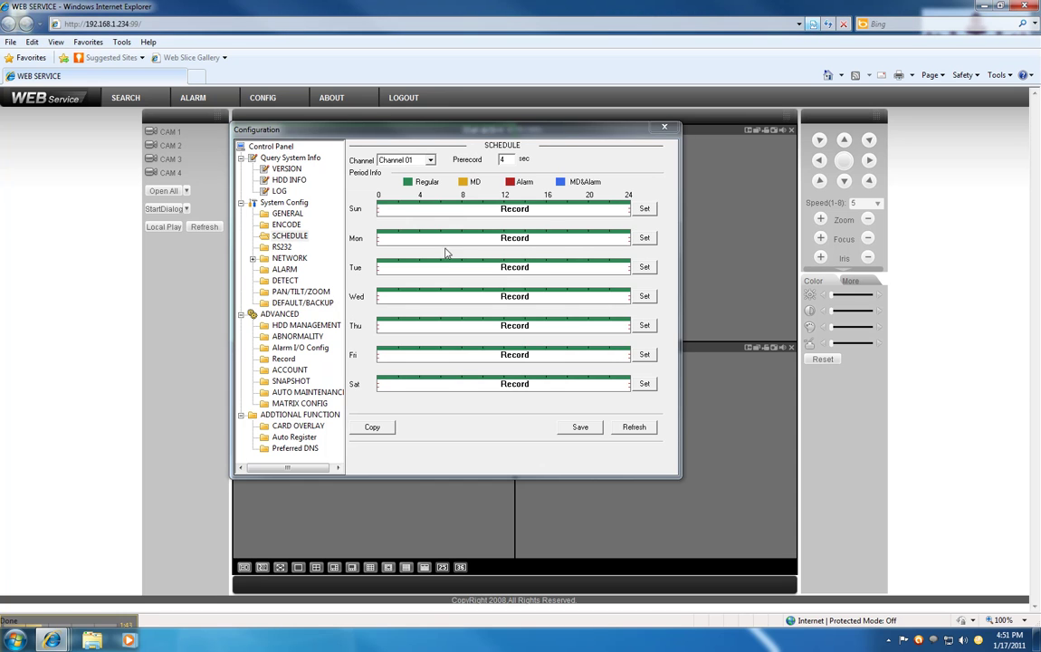
- Set Sunday's Period 1 to 12:00–6:59:59 AM and Period 2 to 7 AM–5:59:59 PM
left_click(646, 210)
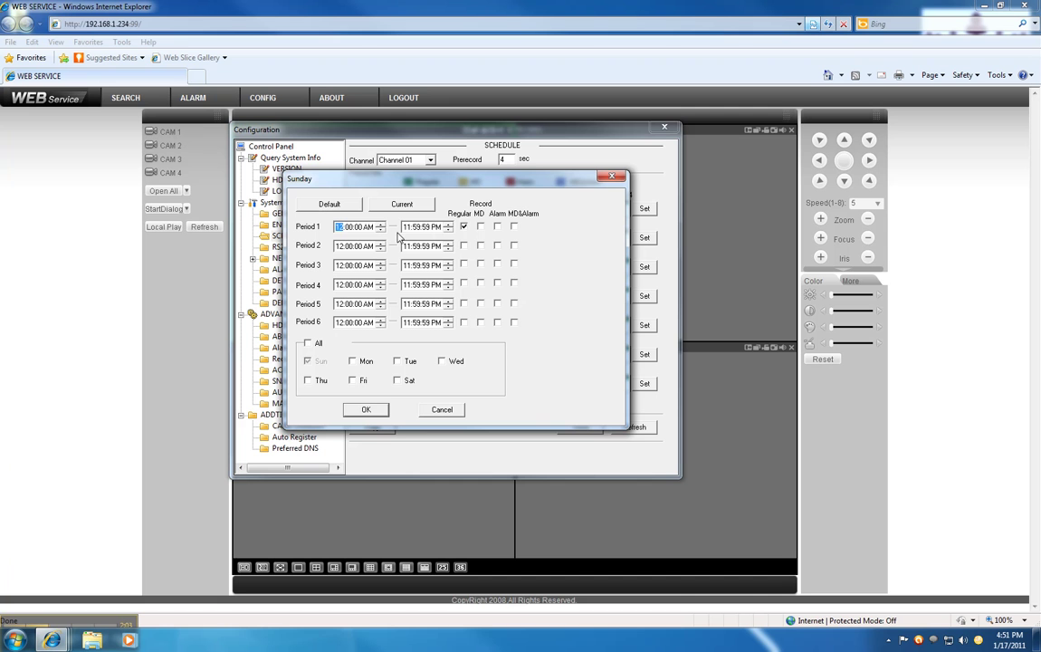
left_click(408, 229)
type("6")
left_click(436, 227)
left_click(338, 251)
left_click(405, 247)
- Make Period 3 Regular from 6 PM to 11:59:59 PM and apply periods to all days
type("6")
left_click(368, 266)
left_click(464, 264)
left_click(309, 344)
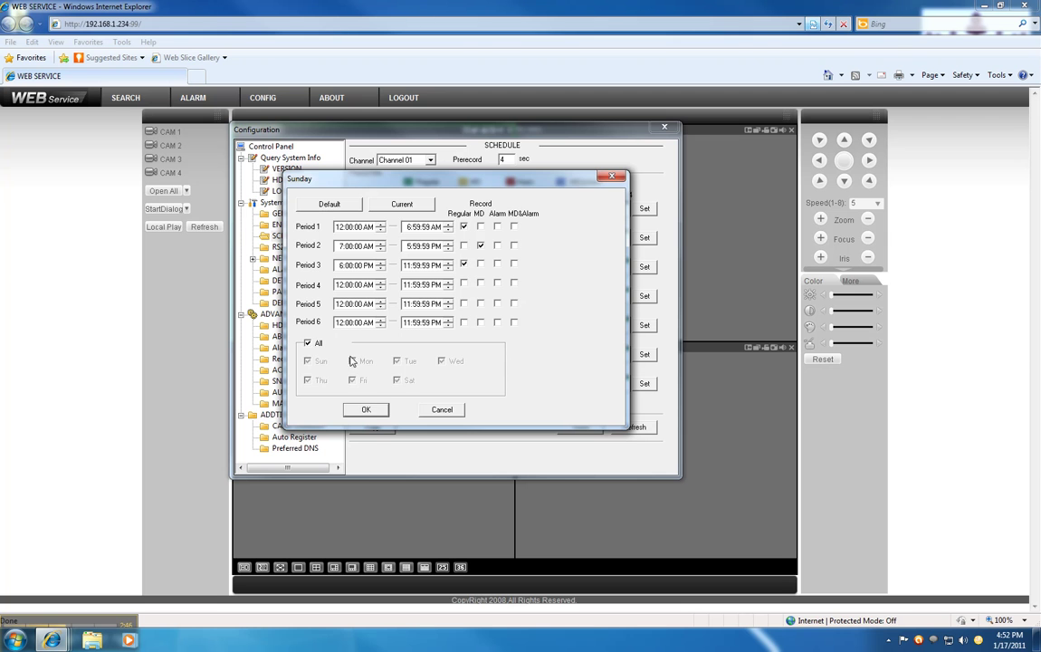
left_click(365, 412)
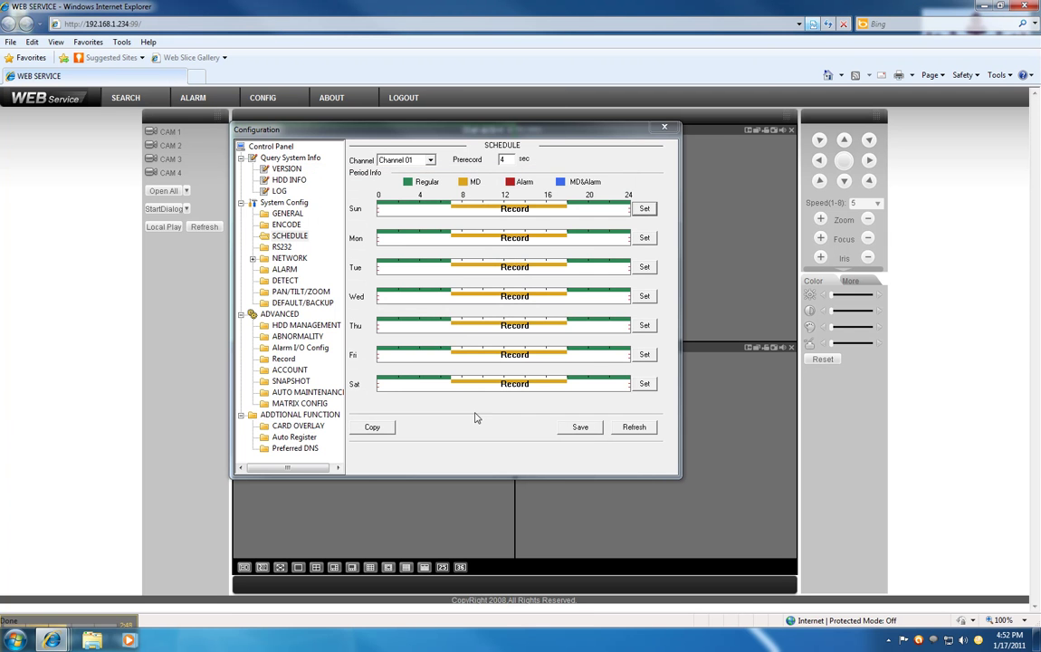
- Copy Channel 01's regular/MD schedule to All Channel and save it
left_click(375, 430)
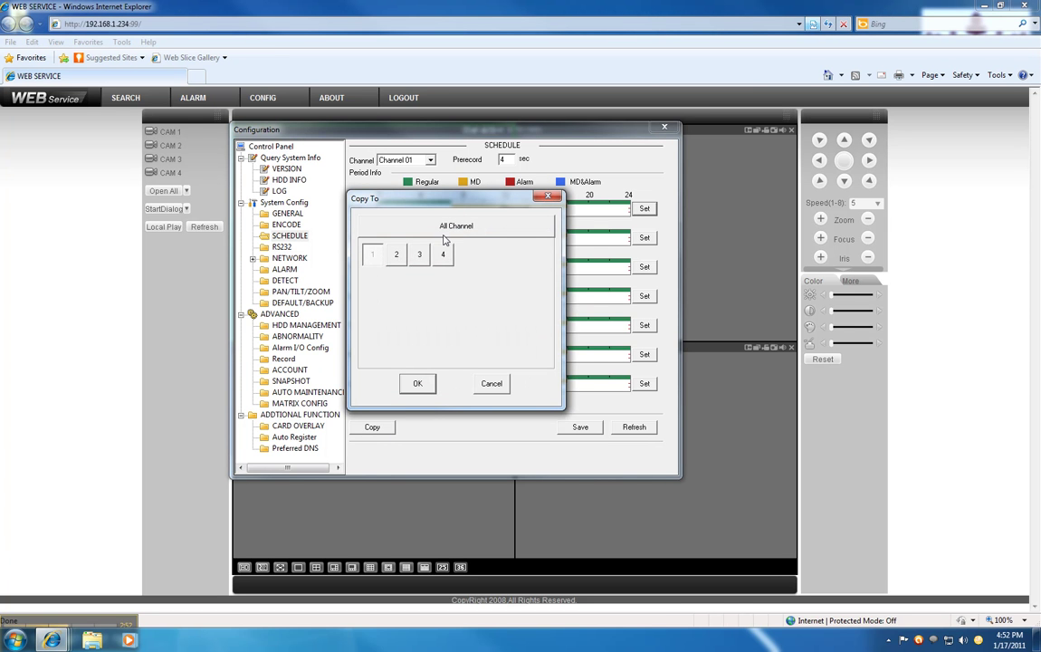
left_click(423, 234)
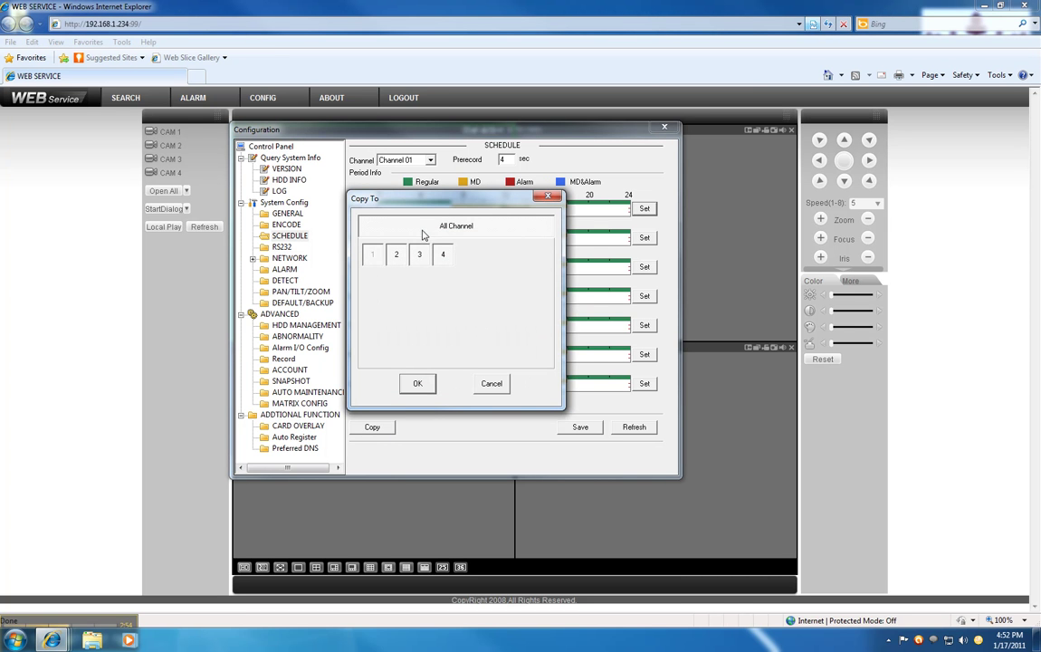
left_click(417, 385)
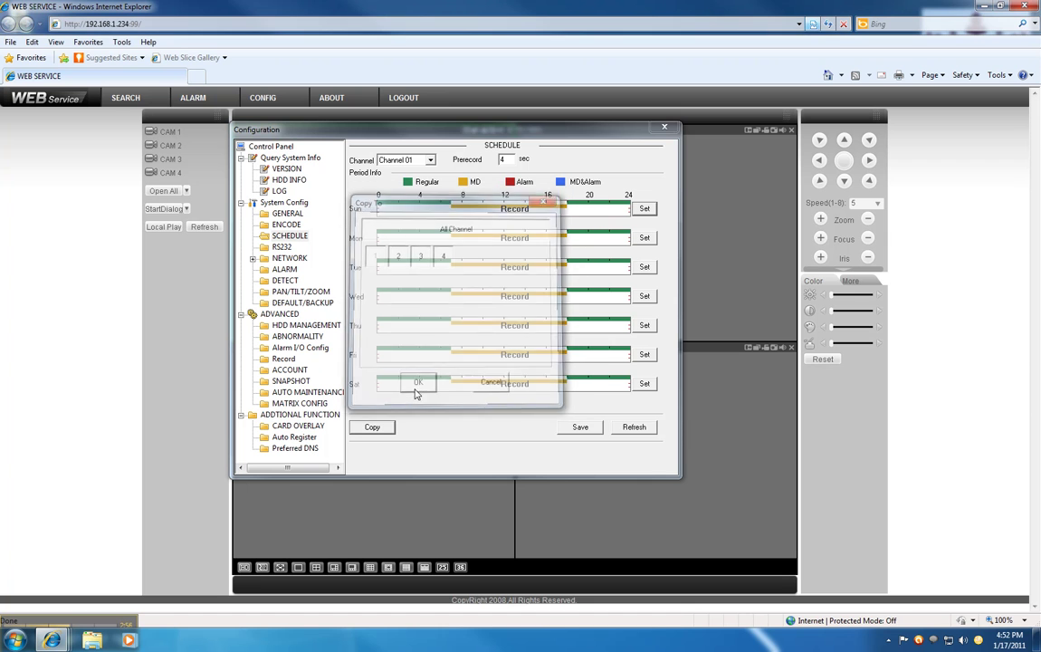
left_click(577, 427)
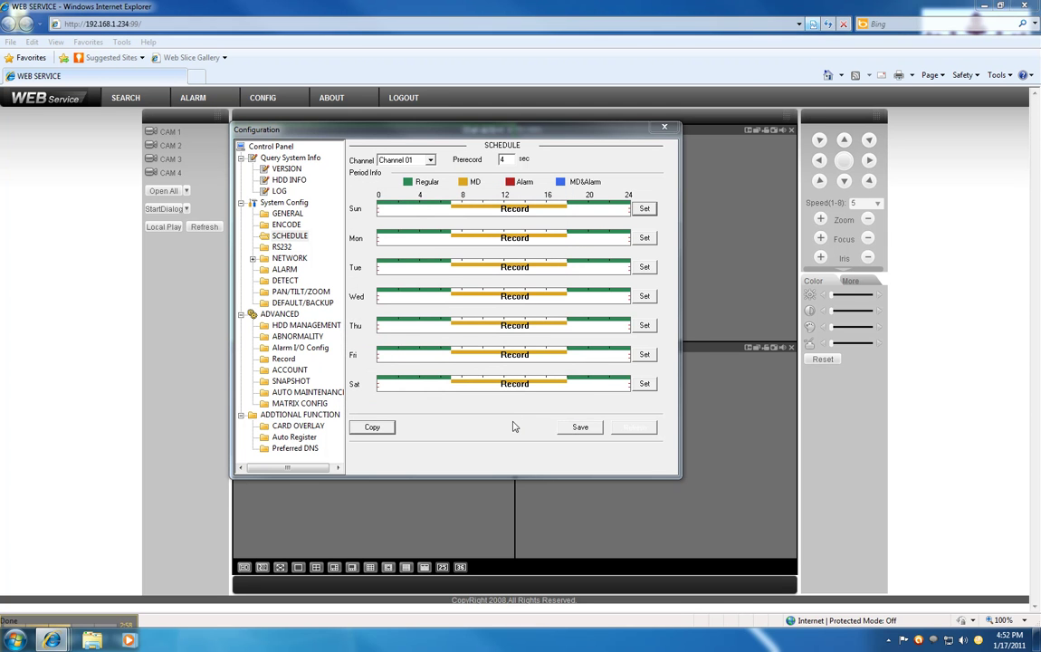